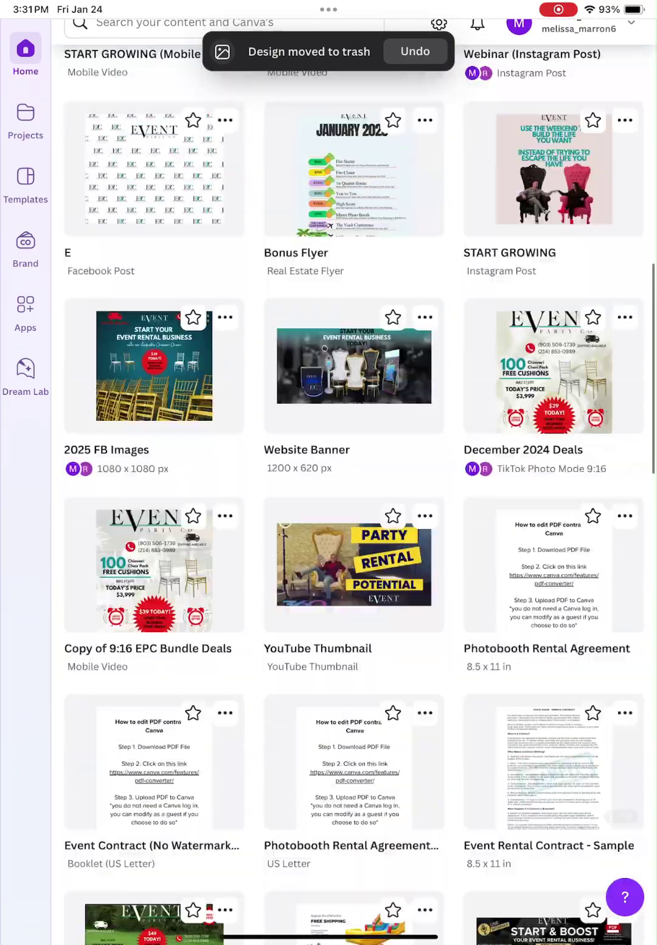
{"action": "scroll", "coordinate": [329, 488], "scroll_direction": "down", "scroll_amount": 20}
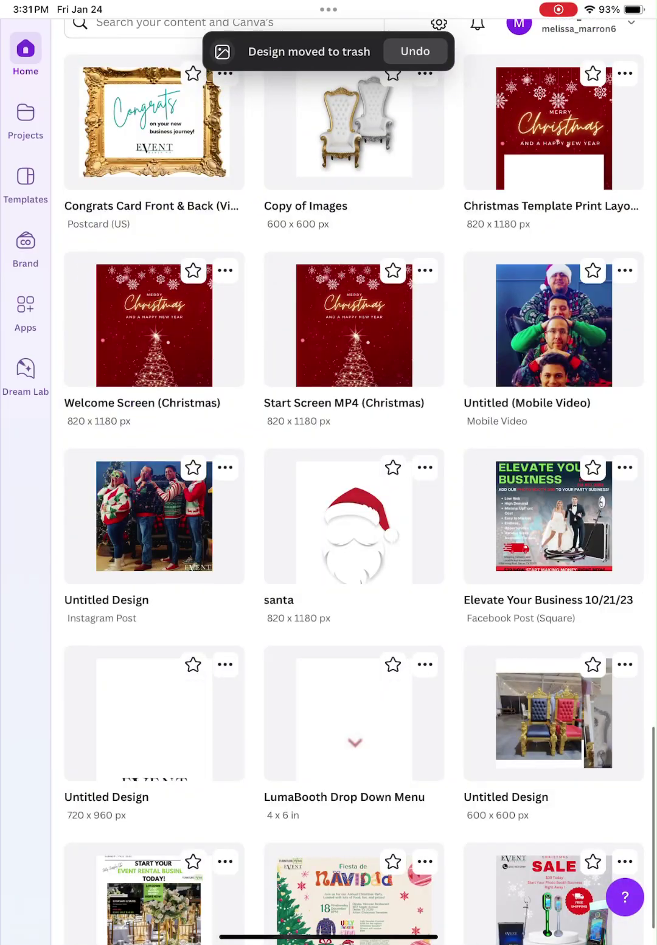
{"action": "scroll", "coordinate": [354, 495], "scroll_direction": "down", "scroll_amount": 3}
{"action": "scroll", "coordinate": [354, 487], "scroll_direction": "up", "scroll_amount": 20}
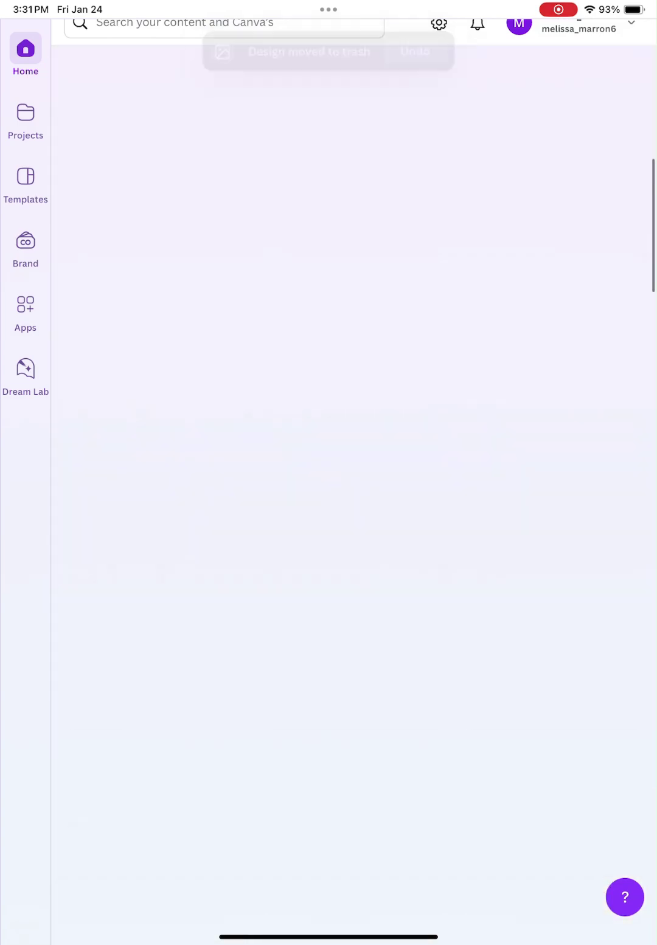
{"action": "scroll", "coordinate": [354, 480], "scroll_direction": "up", "scroll_amount": 2}
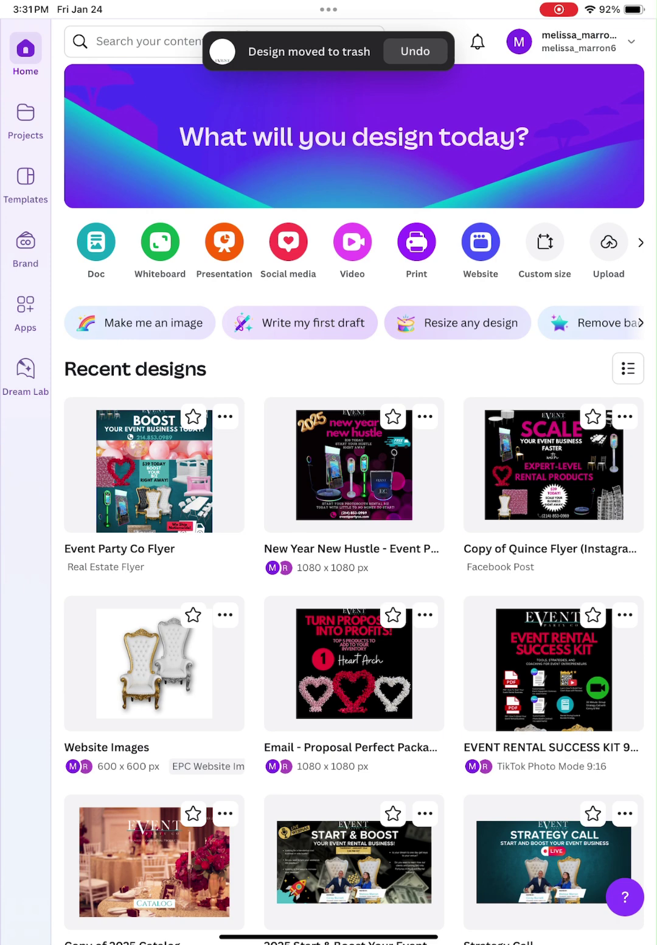
Start a new blank custom-size design at the 720 × 960 px preset.
{"action": "left_click", "coordinate": [25, 52]}
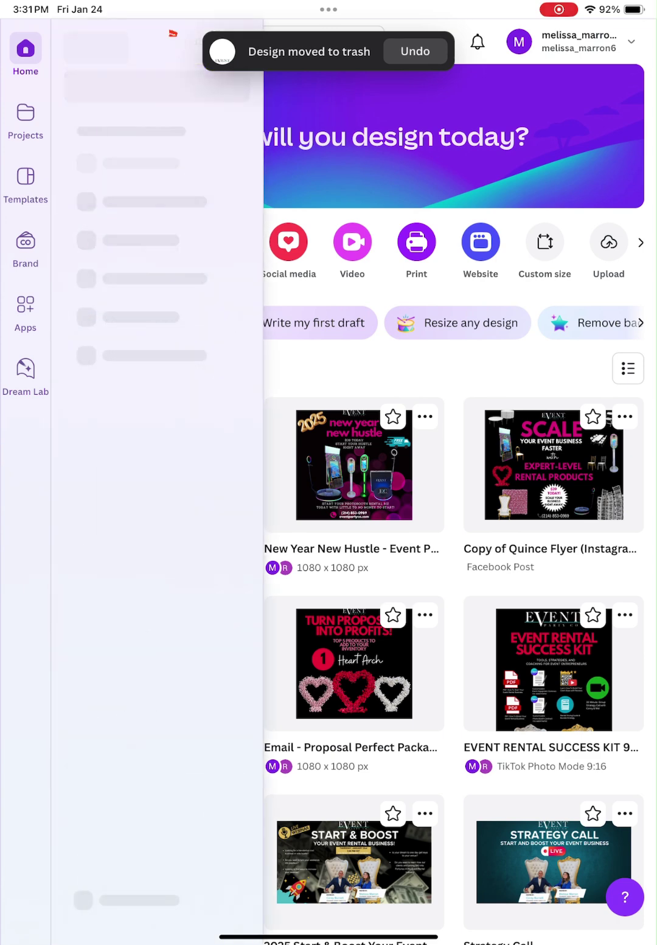
{"action": "left_click", "coordinate": [157, 86]}
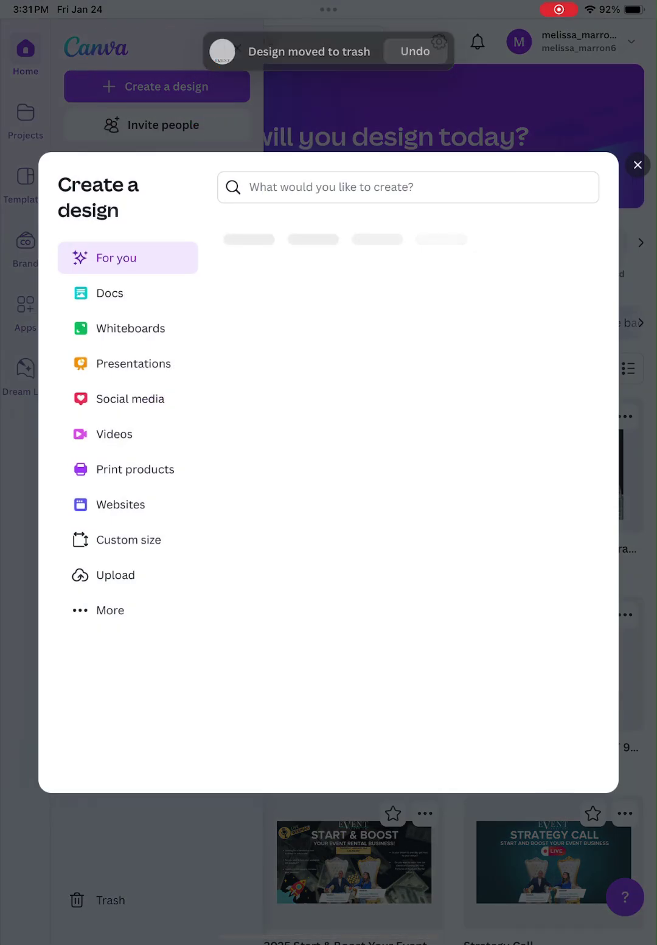
{"action": "left_click", "coordinate": [129, 540]}
{"action": "left_click", "coordinate": [309, 382]}
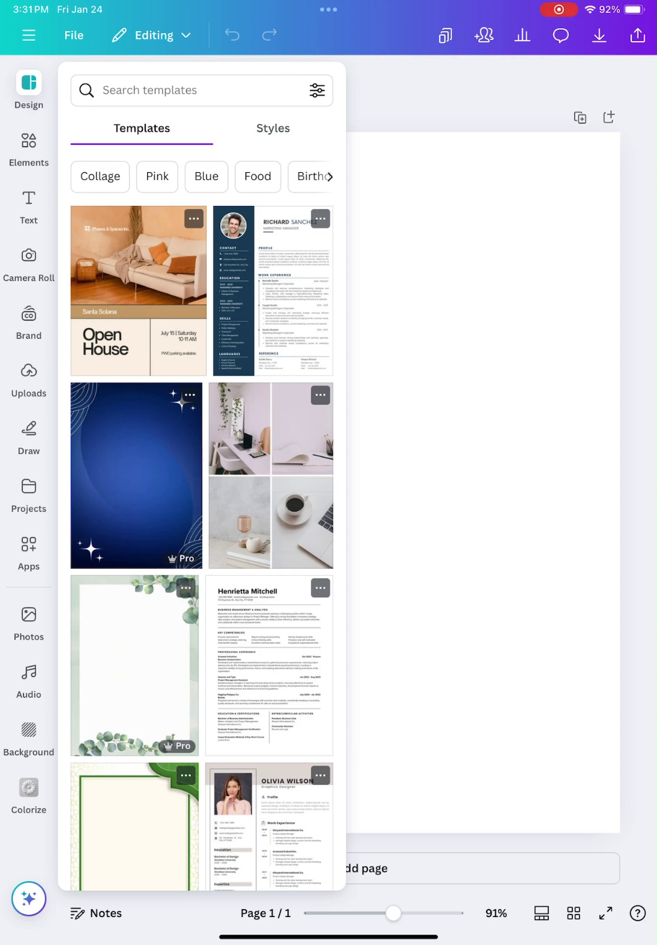
Find the EVENT PARTY CO logo via an Uploads 'Logo' search and drag it to the page bottom.
{"action": "left_click", "coordinate": [28, 377]}
{"action": "left_click", "coordinate": [207, 84]}
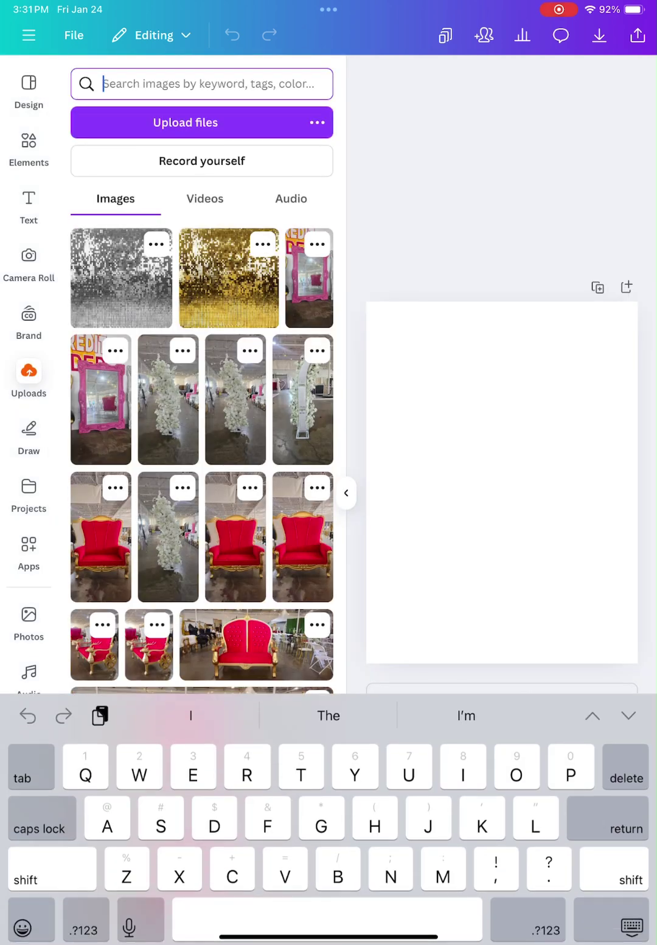
{"action": "type", "text": "Logo"}
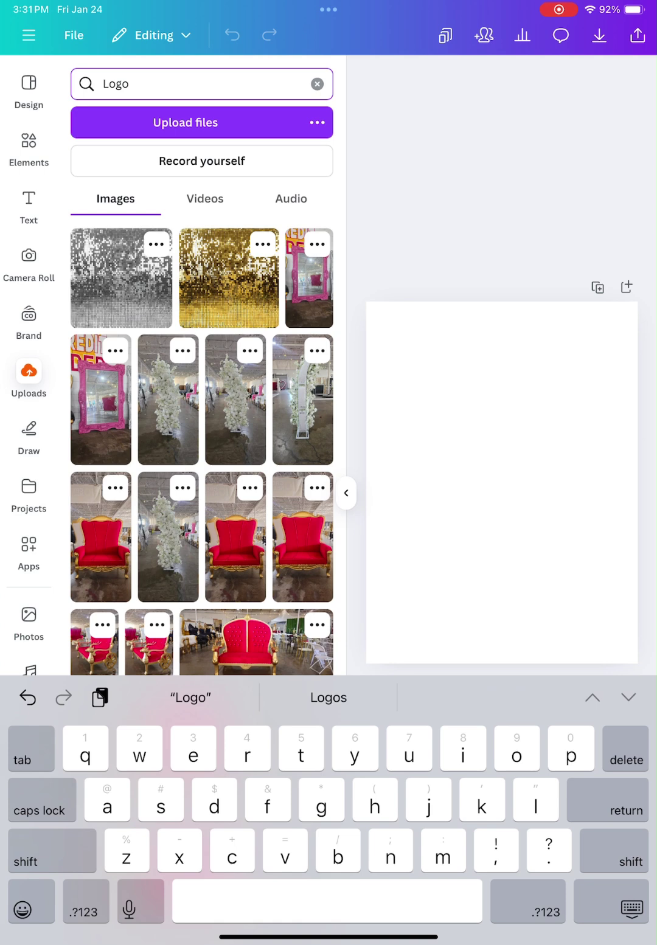
{"action": "key", "text": "Return"}
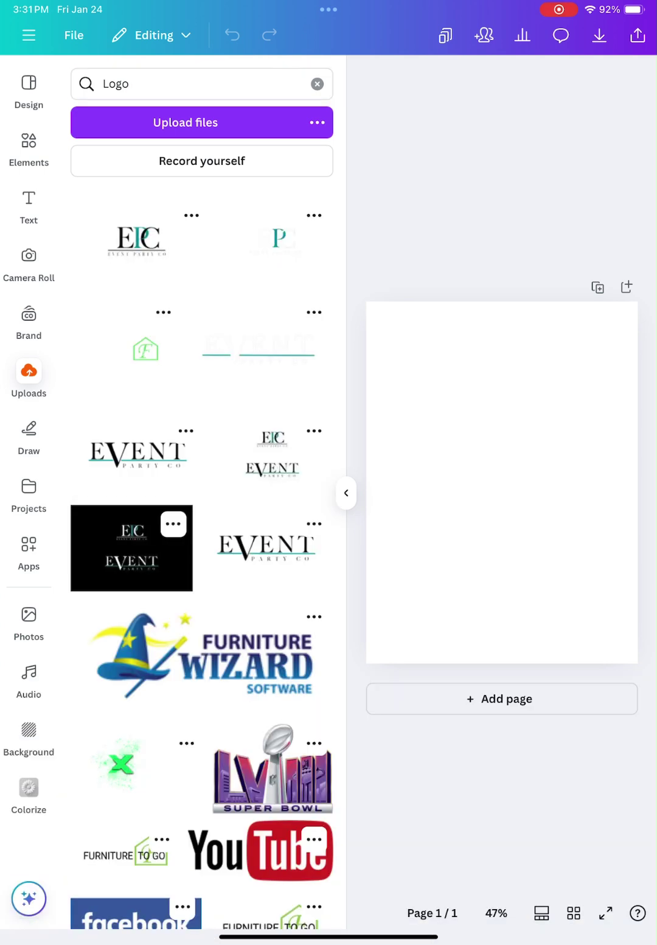
{"action": "left_click", "coordinate": [265, 547]}
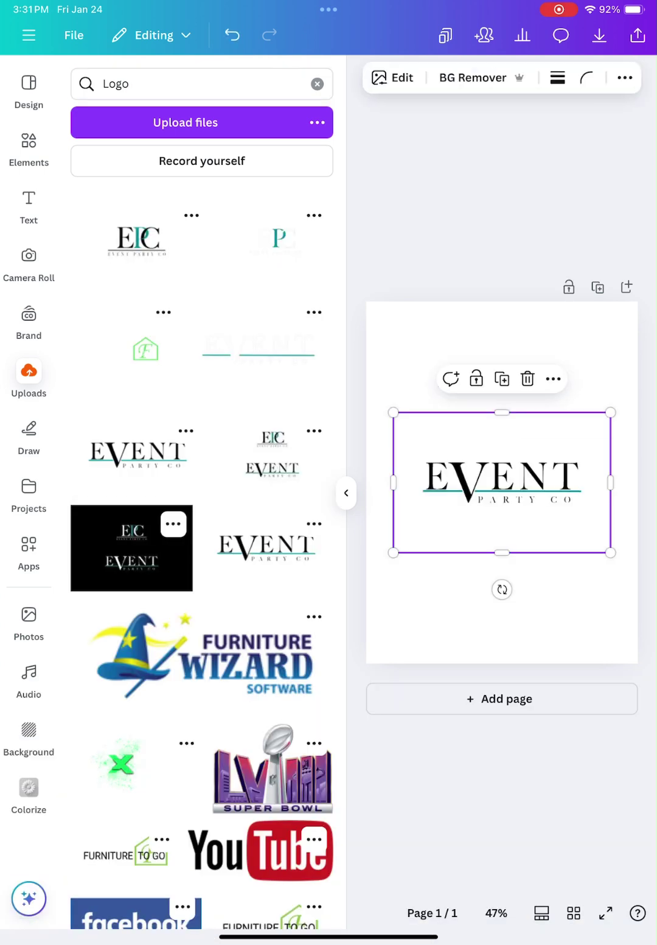
{"action": "left_click", "coordinate": [346, 493]}
{"action": "mouse_move", "coordinate": [359, 480]}
{"action": "left_mouse_down"}
{"action": "mouse_move", "coordinate": [366, 746]}
{"action": "mouse_move", "coordinate": [345, 742]}
{"action": "mouse_move", "coordinate": [356, 739]}
{"action": "left_mouse_up"}
Download the page as a PNG with a transparent background.
{"action": "left_click", "coordinate": [354, 332]}
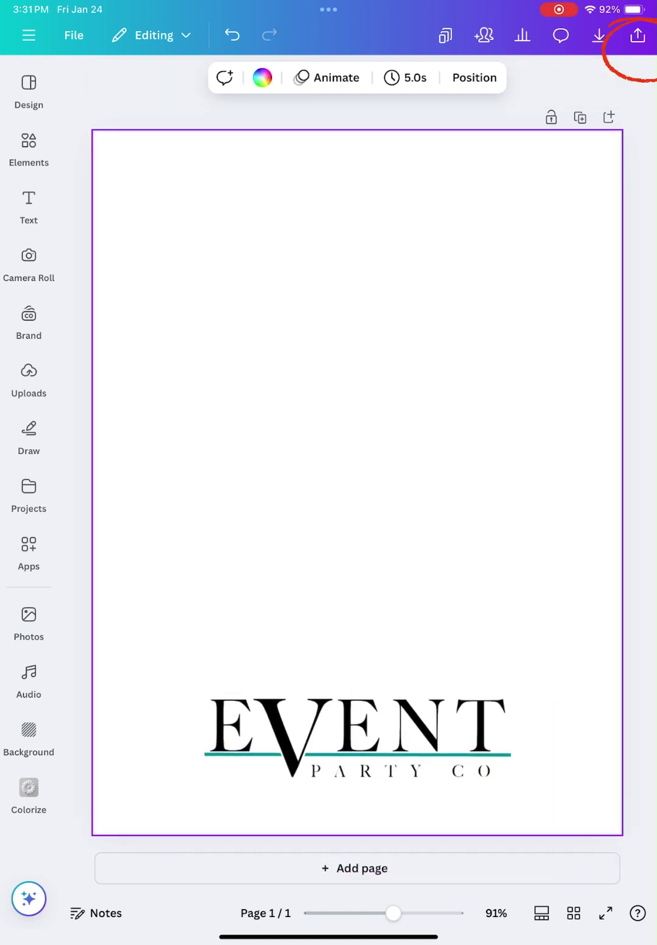
{"action": "left_click", "coordinate": [636, 35]}
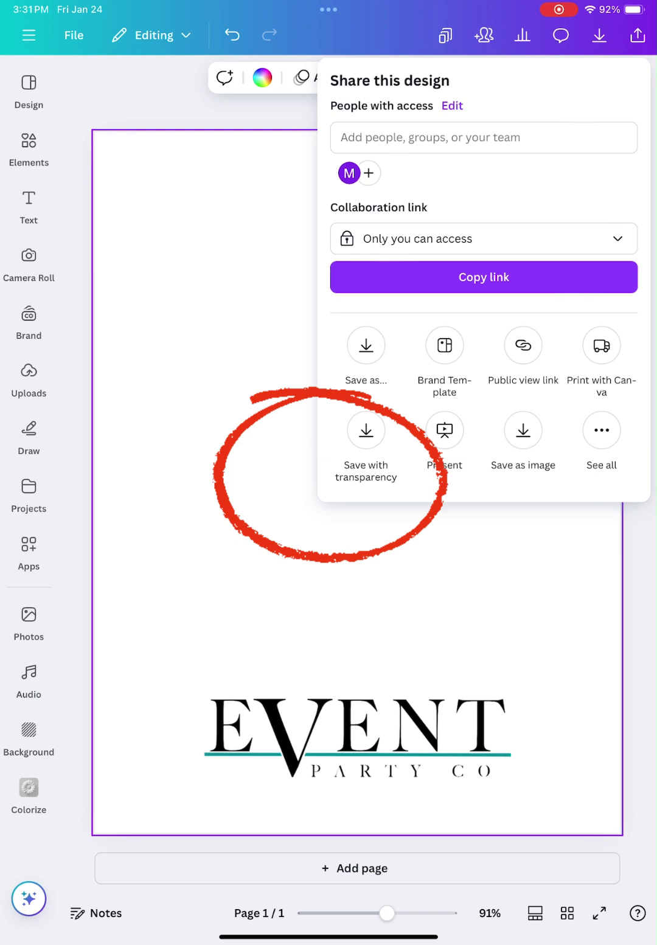
{"action": "left_click", "coordinate": [366, 430]}
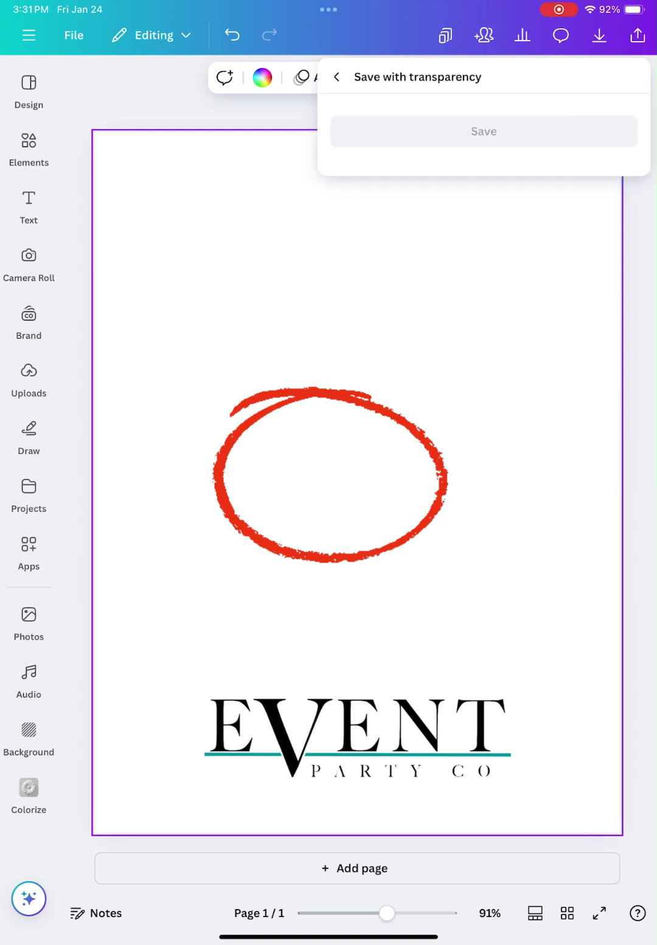
{"action": "left_click", "coordinate": [481, 131]}
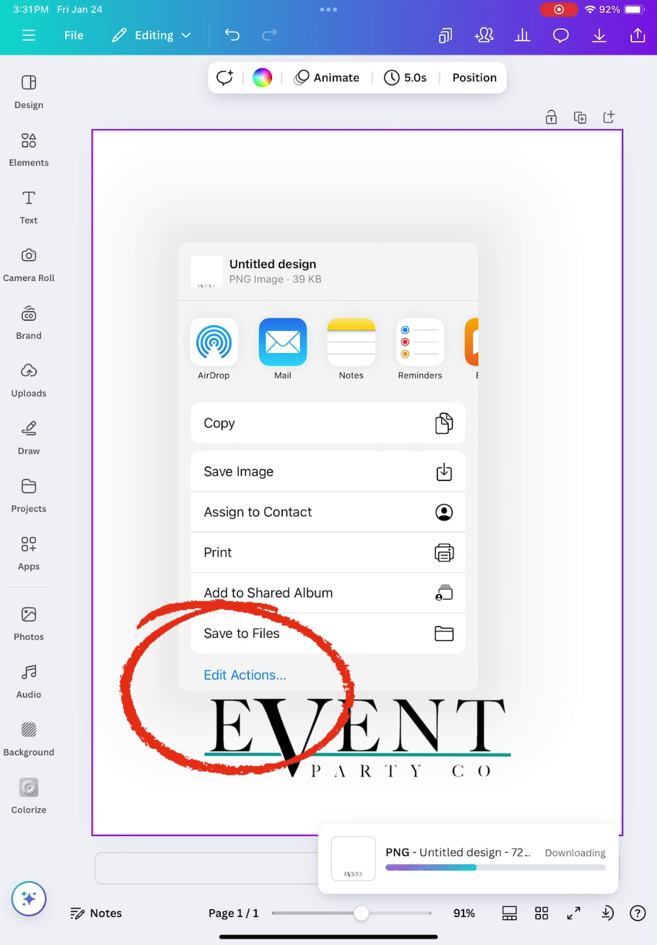
Save the exported PNG to Files in the untitled folder as 'Logo Gif overlay'.
{"action": "left_click", "coordinate": [241, 633]}
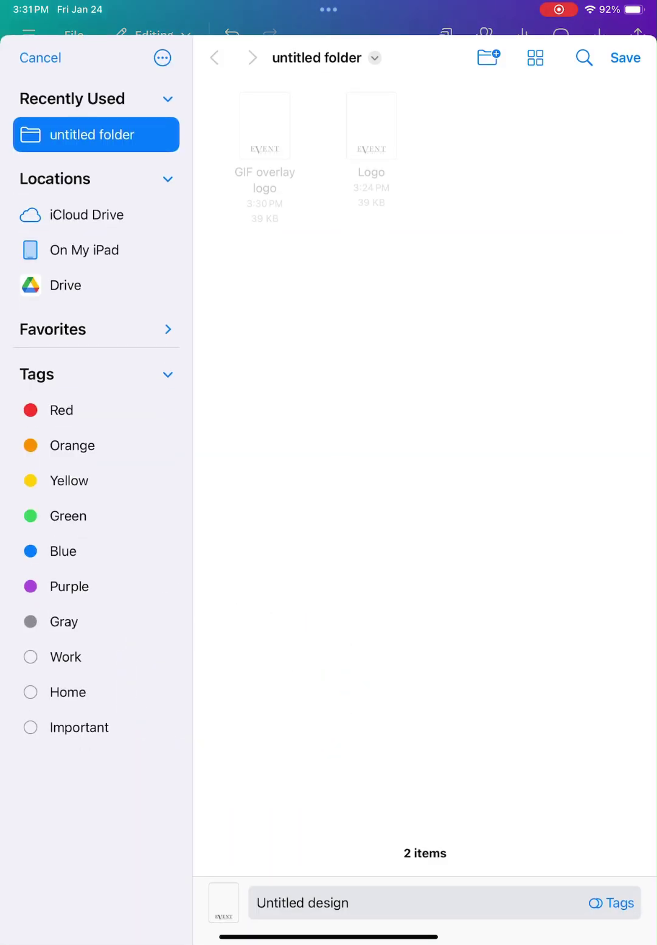
{"action": "left_click", "coordinate": [303, 902]}
{"action": "key", "text": "BackSpace"}
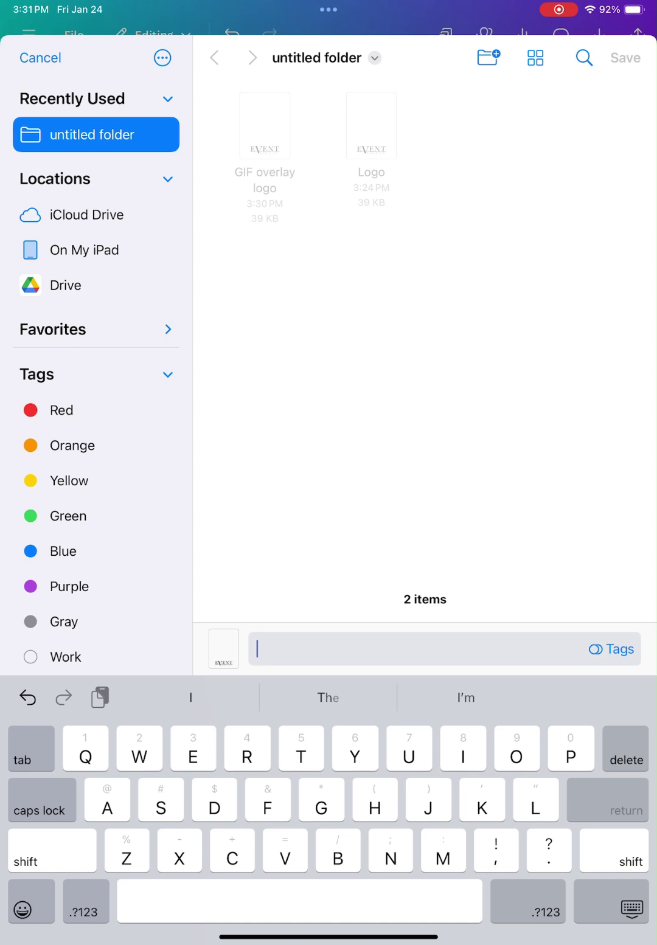
{"action": "type", "text": "L"}
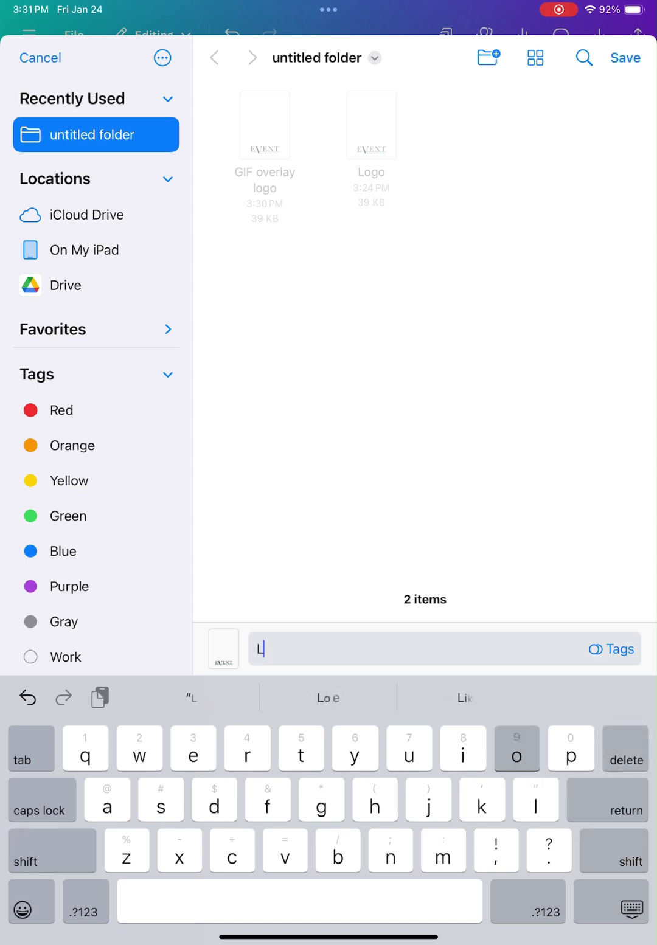
{"action": "type", "text": "ogo"}
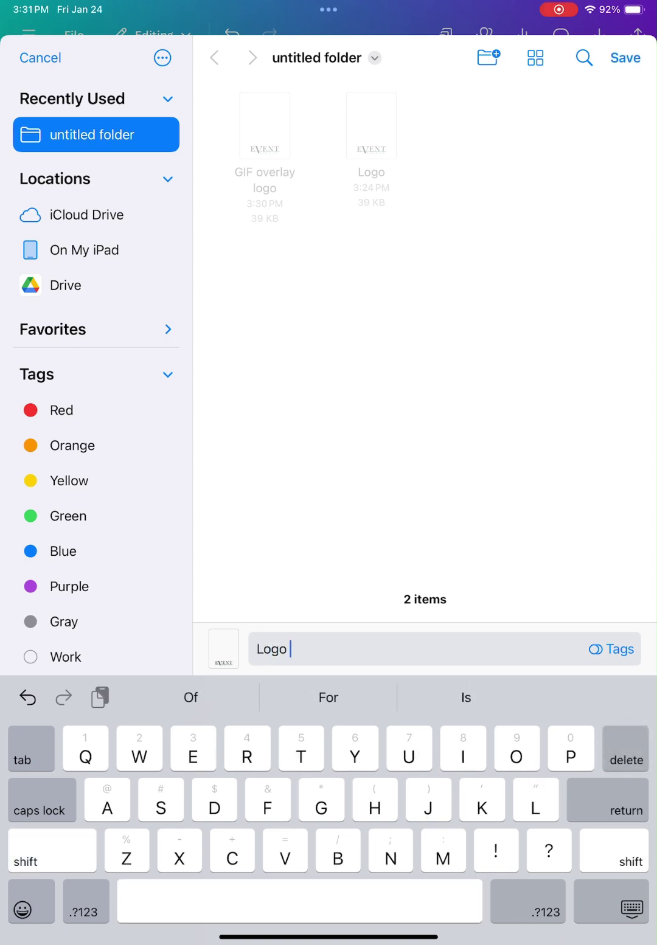
{"action": "type", "text": " Gif"}
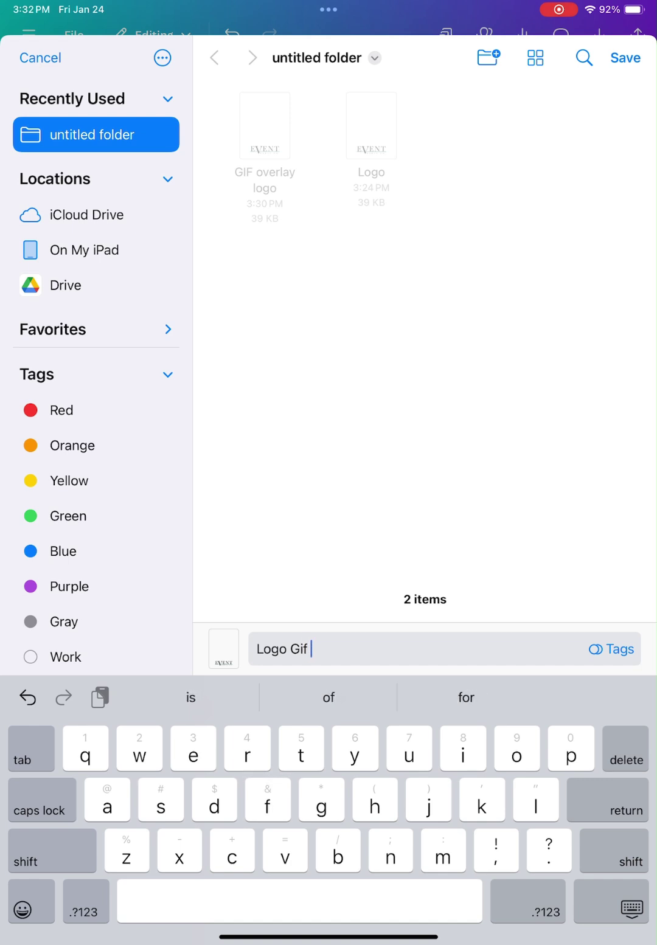
{"action": "type", "text": " overla"}
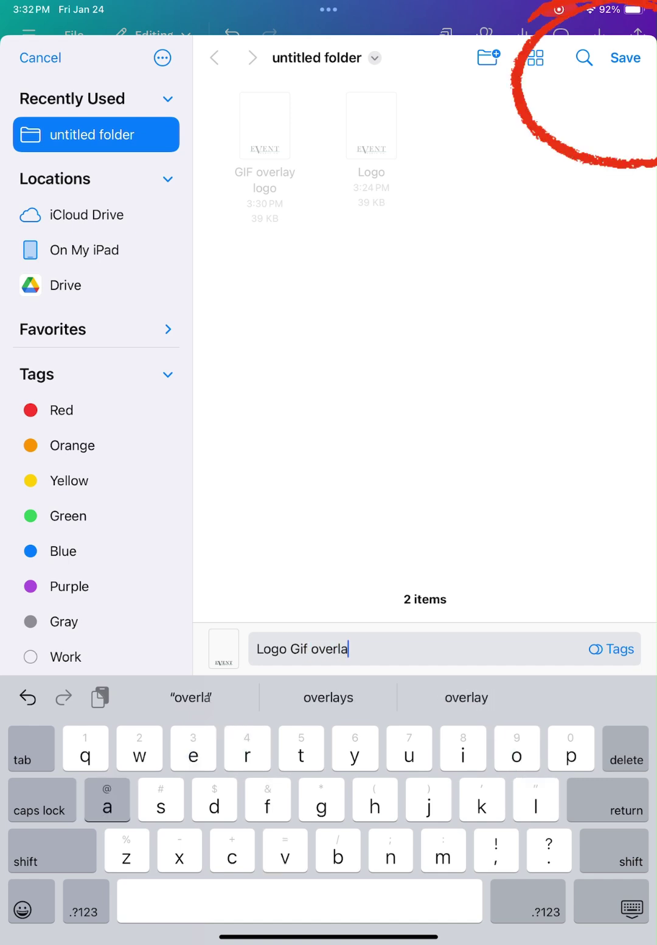
{"action": "type", "text": "y"}
{"action": "key", "text": "Return"}
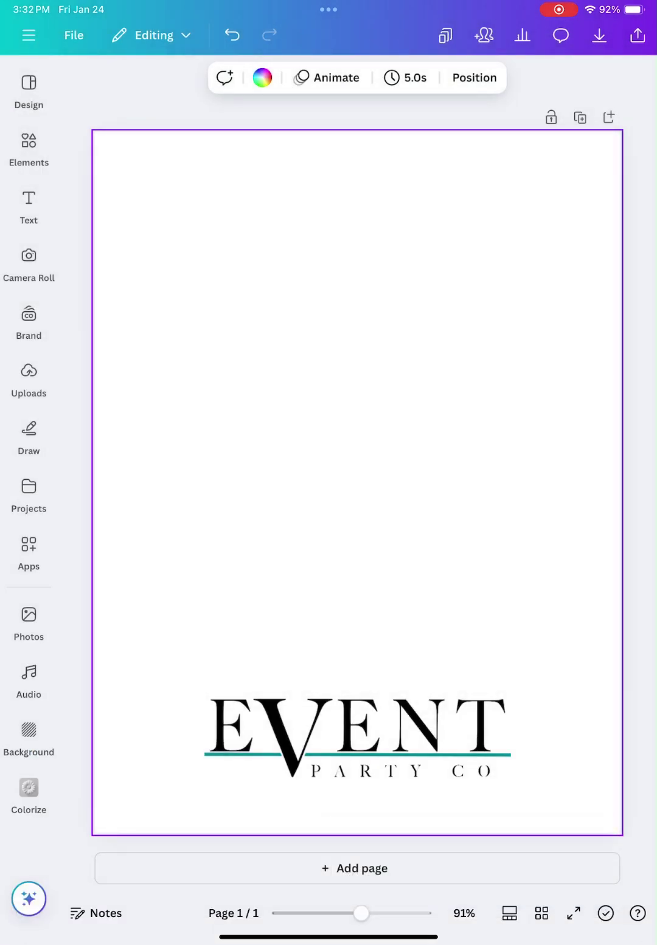
Switch to LumaBooth and load 'Logo Gif overlay' from the untitled folder as the GIF overlay.
{"action": "left_click_drag", "start_coordinate": [329, 936], "coordinate": [329, 517]}
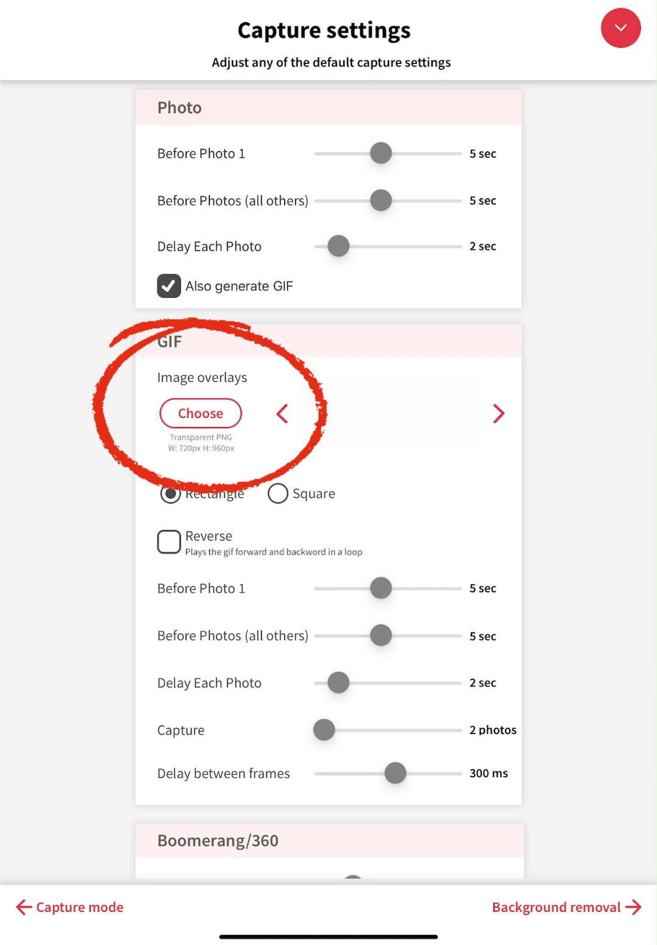
{"action": "left_click", "coordinate": [200, 413]}
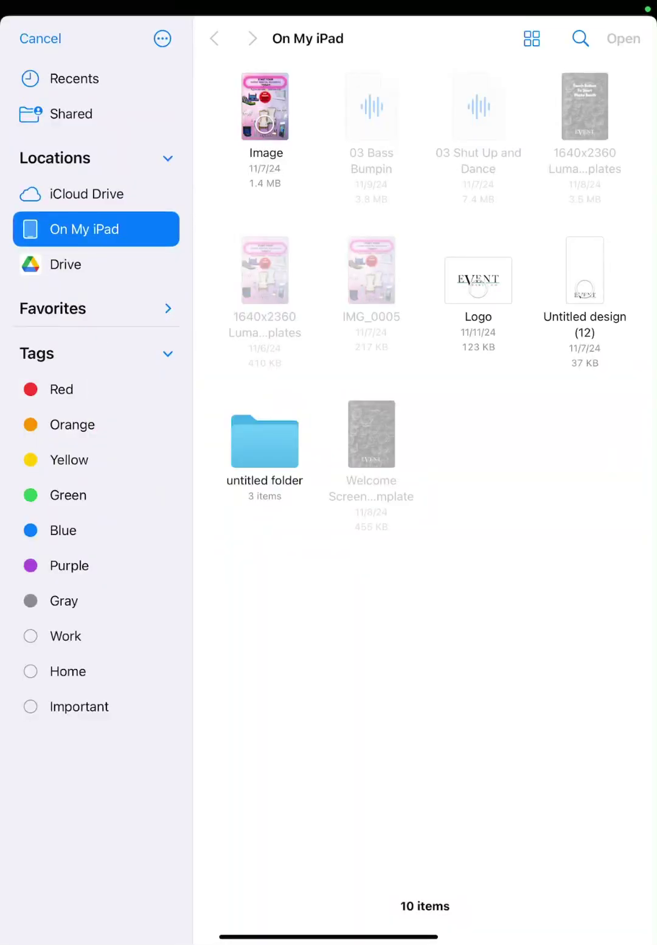
{"action": "left_click", "coordinate": [264, 441]}
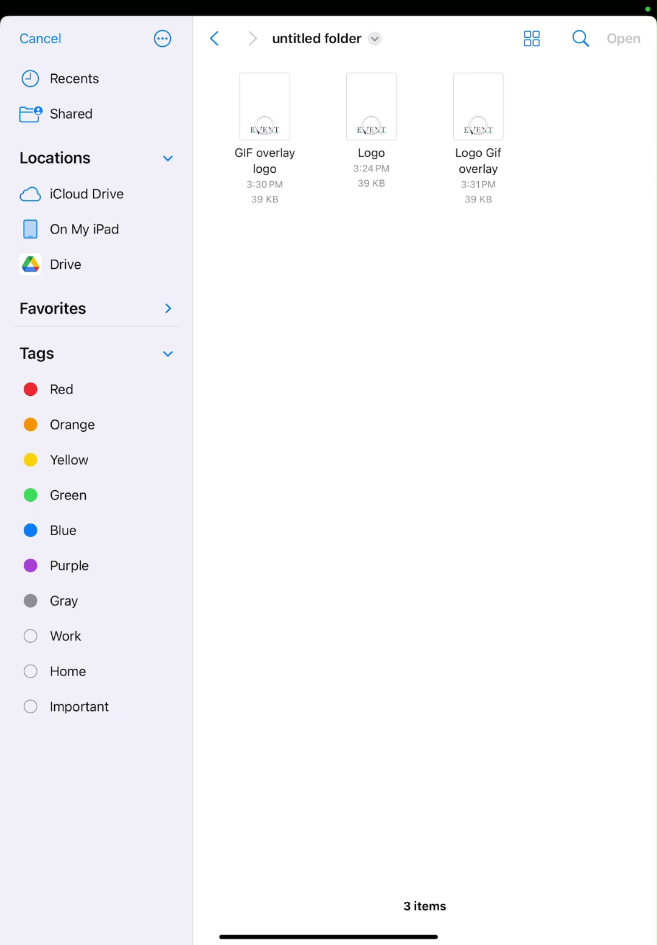
{"action": "left_click", "coordinate": [478, 107]}
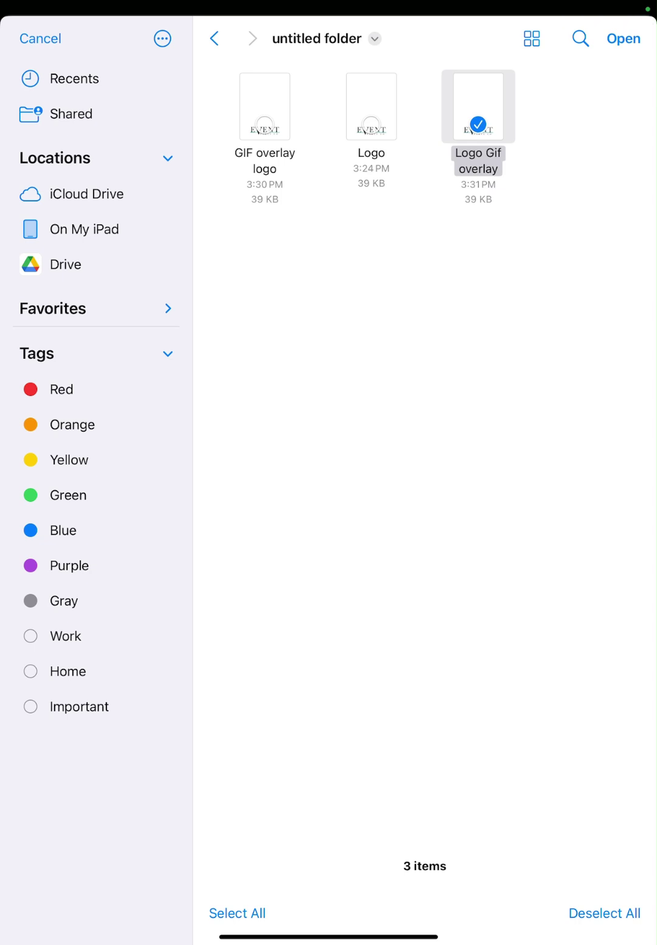
{"action": "left_click", "coordinate": [623, 39]}
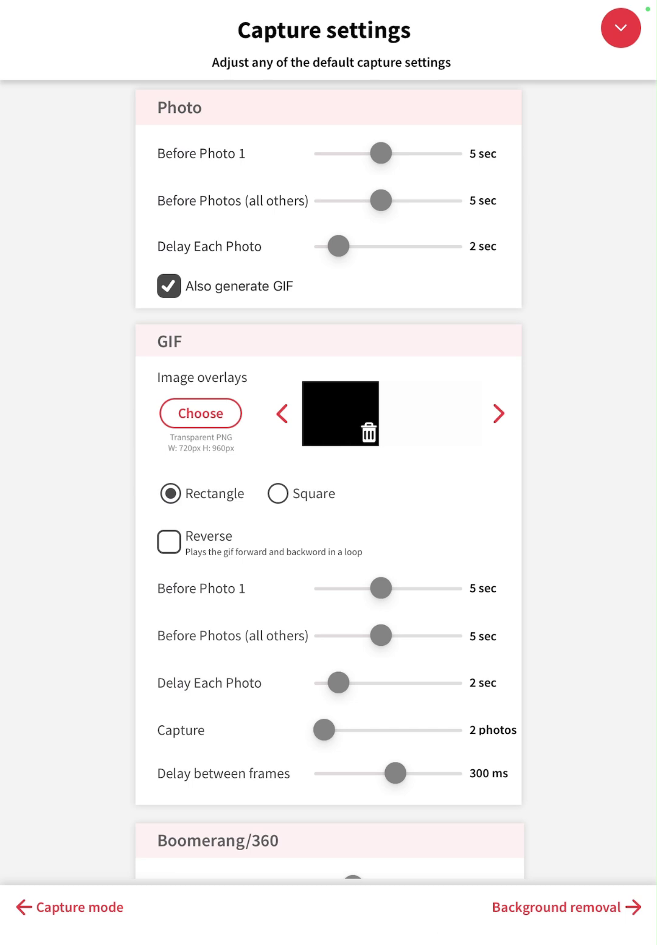
{"action": "scroll", "coordinate": [329, 479], "scroll_direction": "down", "scroll_amount": 2}
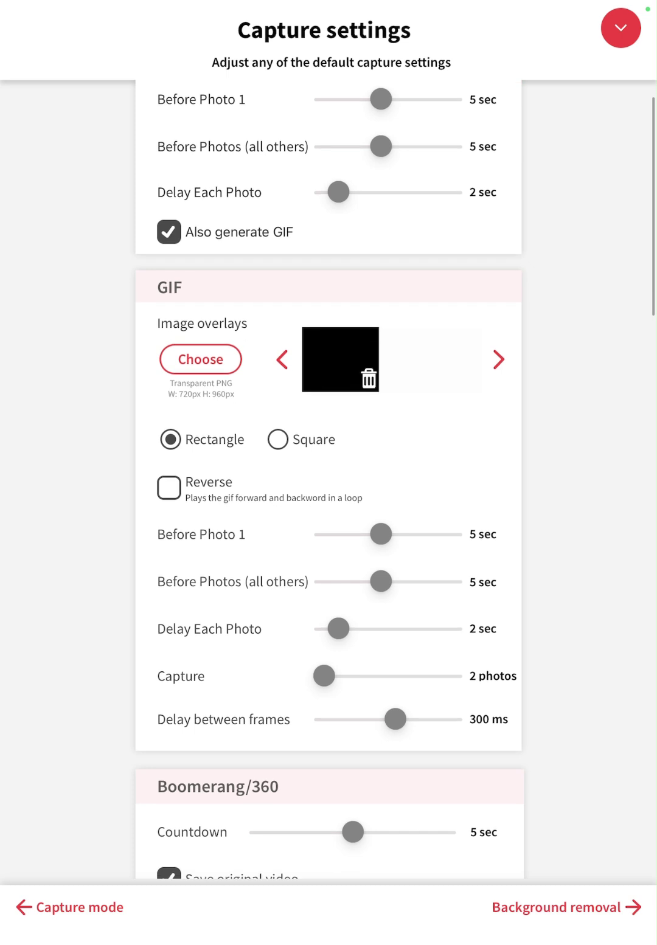
Save the LumaBooth settings and launch the event from the top menu.
{"action": "left_click", "coordinate": [621, 28]}
{"action": "left_click", "coordinate": [570, 32]}
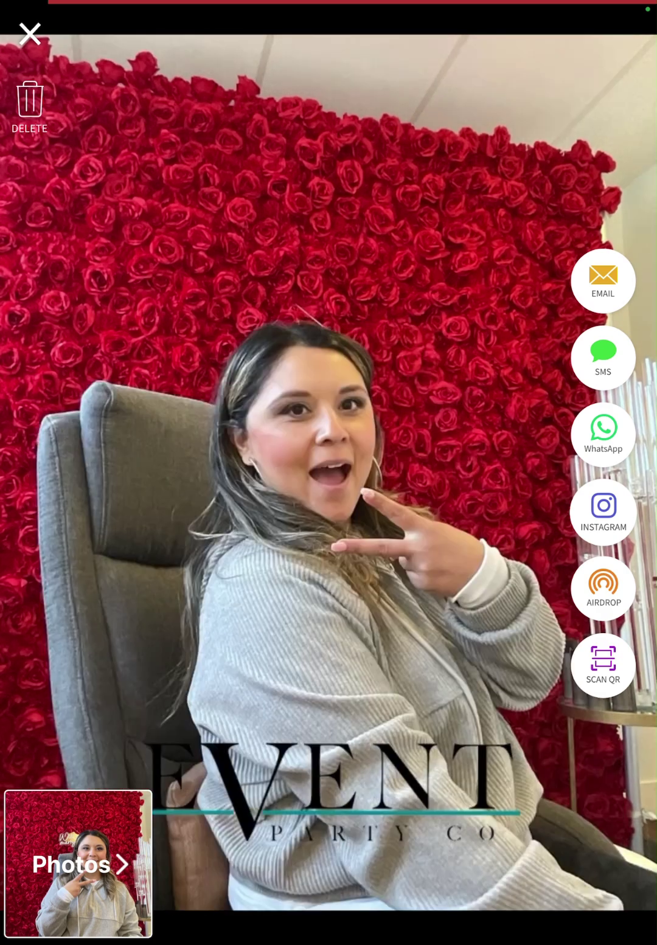
Send the test photo by SMS to a phone number entered on the keypad.
{"action": "left_click", "coordinate": [602, 357]}
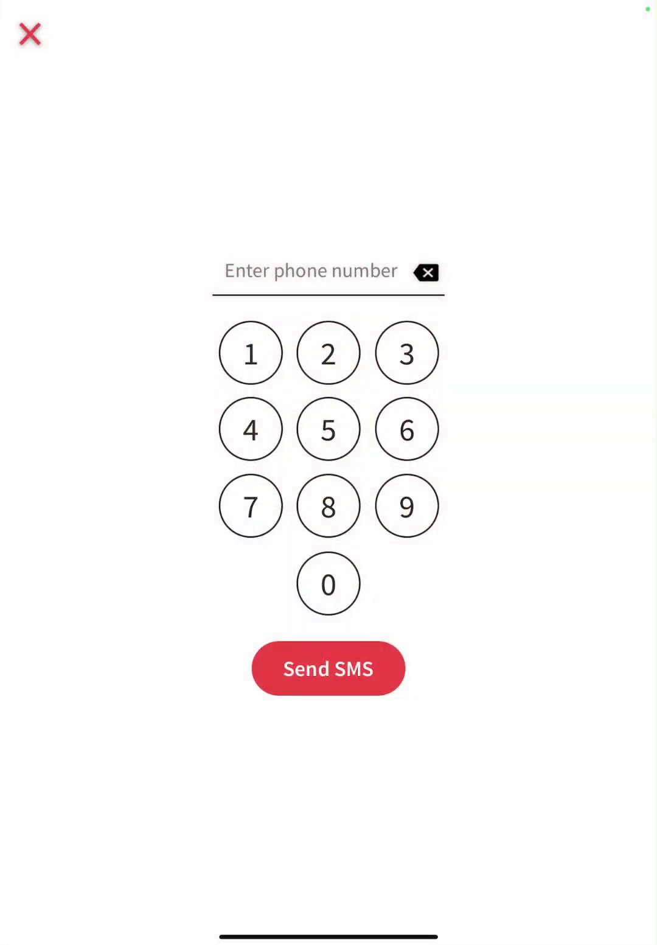
{"action": "left_click", "coordinate": [328, 353]}
{"action": "left_click", "coordinate": [250, 354]}
{"action": "type", "text": "485309"}
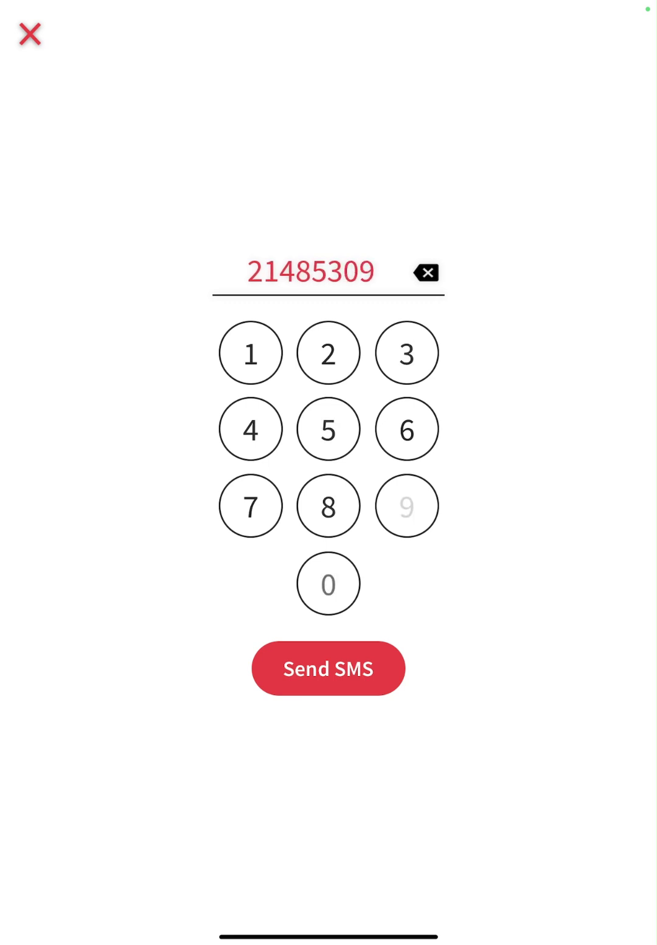
{"action": "type", "text": "89"}
{"action": "left_click", "coordinate": [328, 668]}
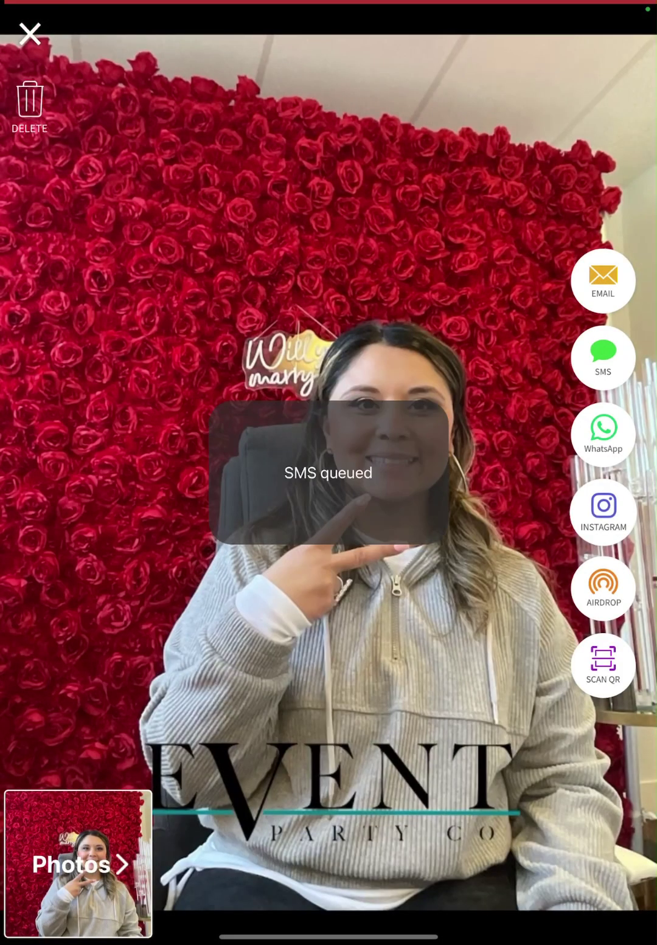